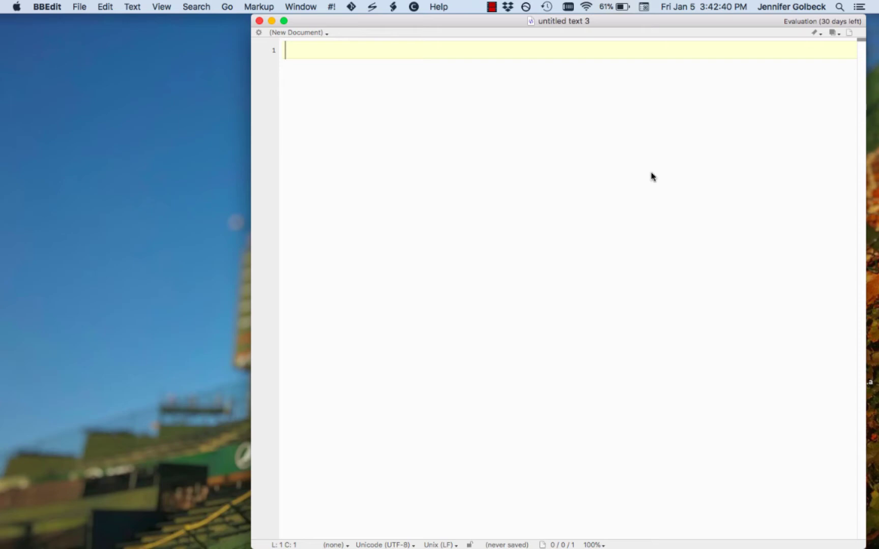
Type a comma-separated edge list: Source,Target / A,B / B,D.
text(Source,T)
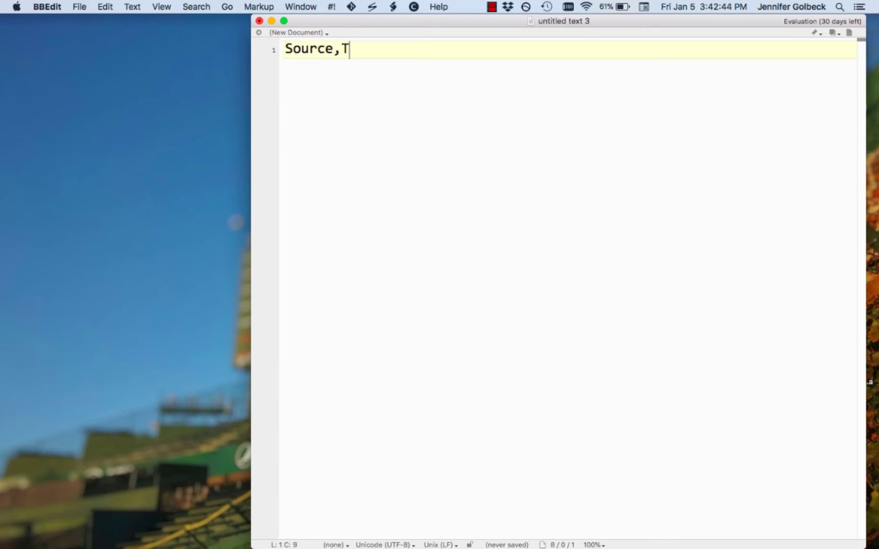
text(arget)
key(Return)
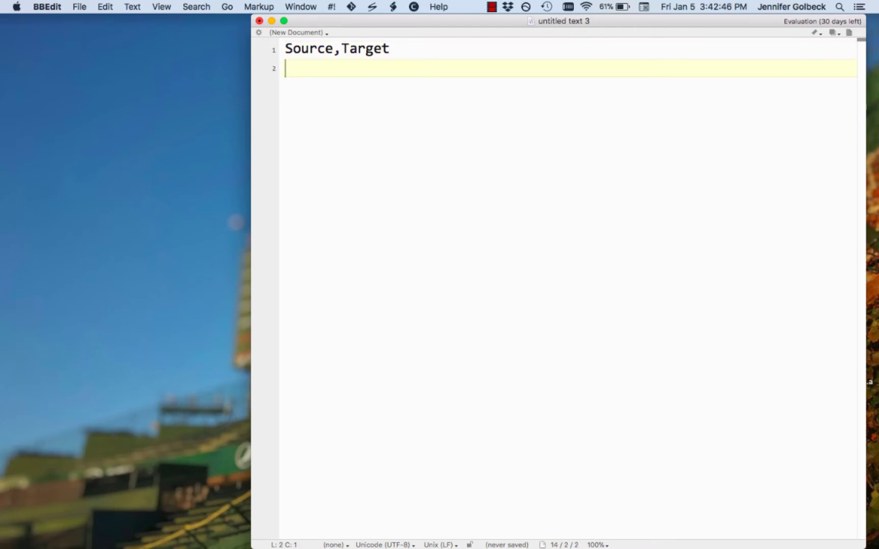
text(A,B)
key(Return)
text(B,D)
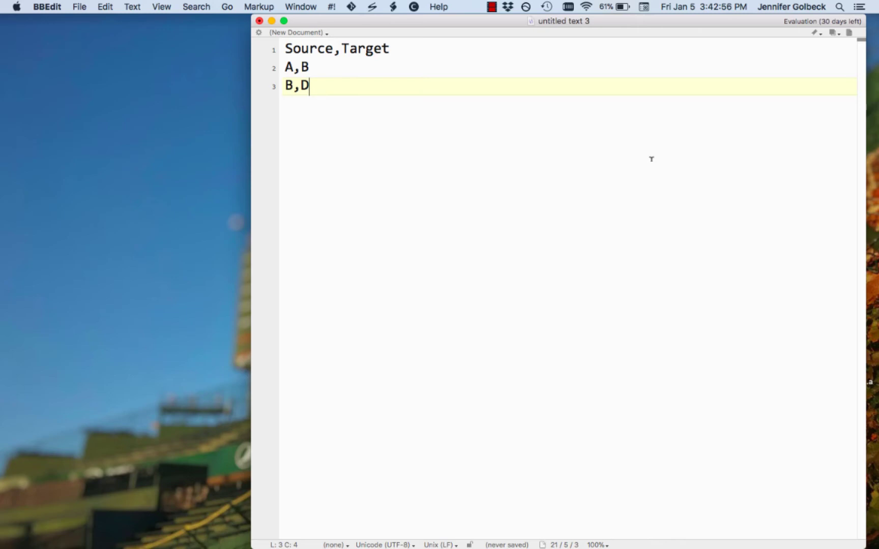
Replace the commas on all three lines with tabs.
click(341, 49)
key(BackSpace)
key(Tab)
key(Down)
key(Left)
key(BackSpace)
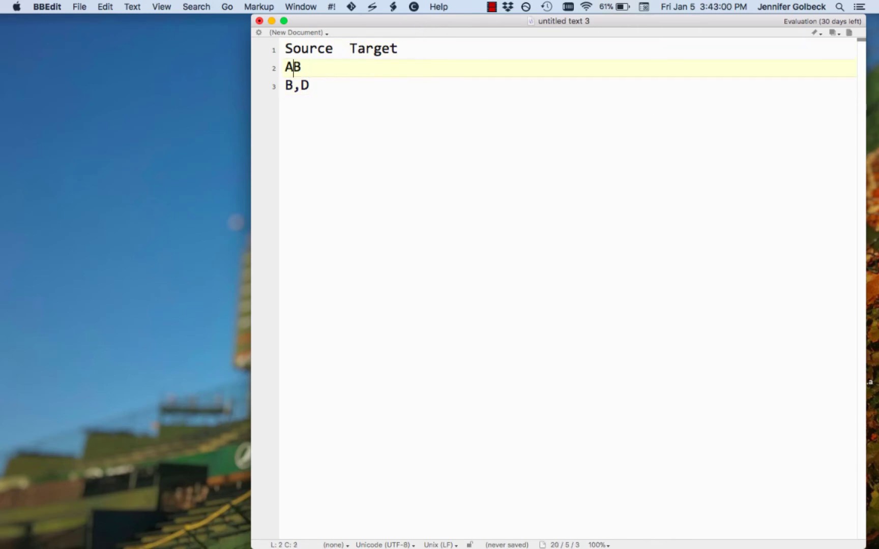
key(Tab)
key(Down)
key(BackSpace)
key(Tab)
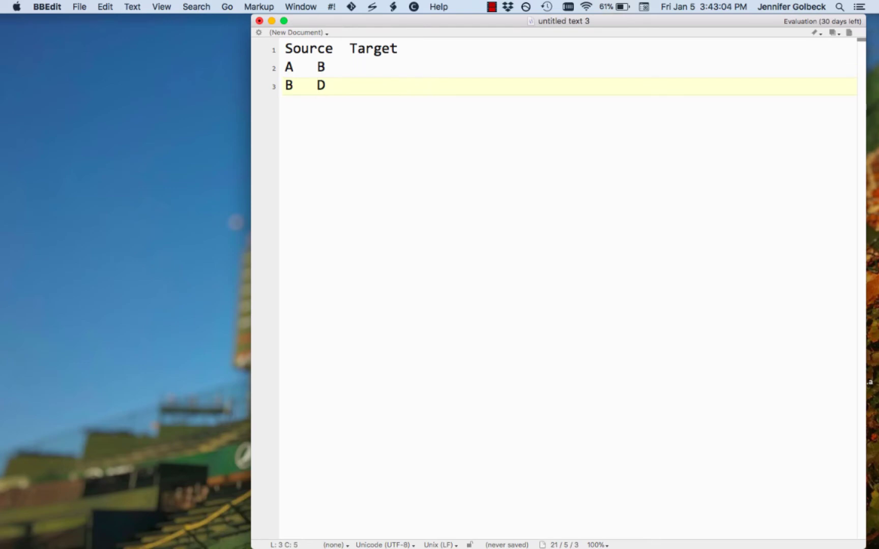
Save the tab-separated edge list in the gephi folder as test.tdf.
key(super+s)
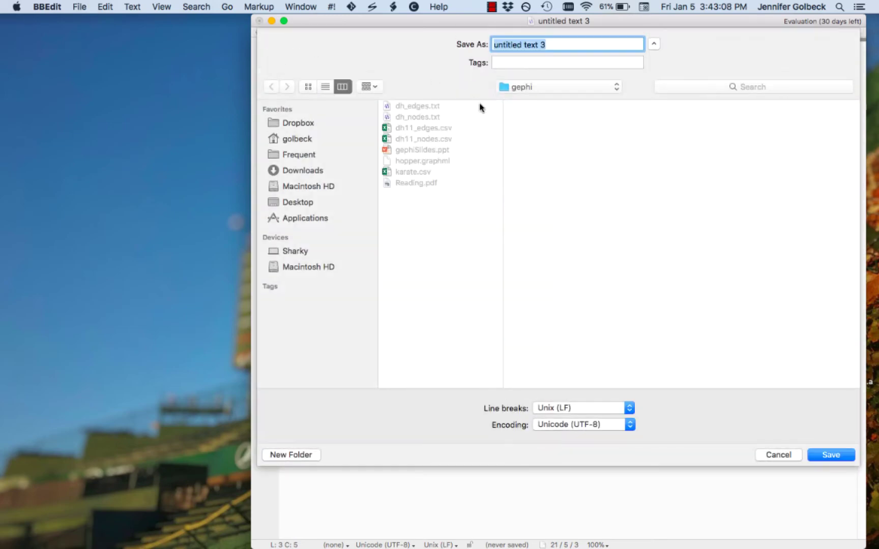
text(test)
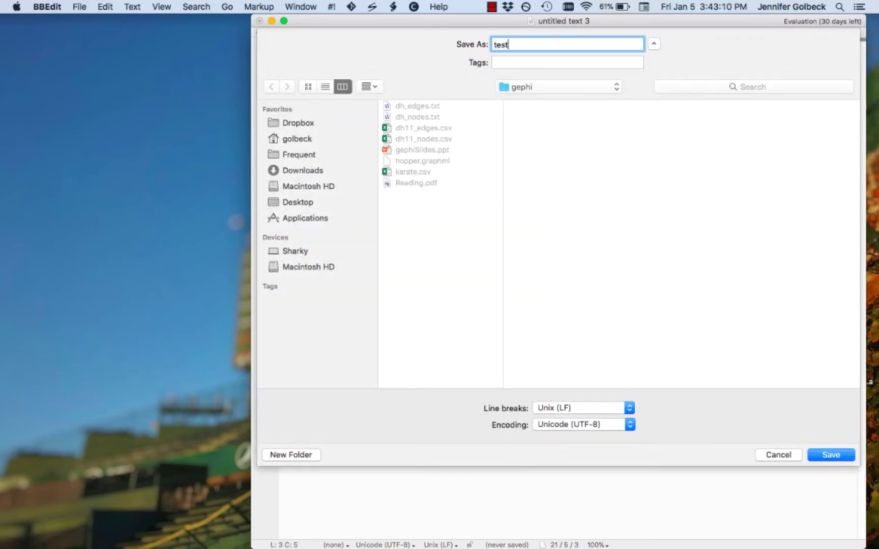
text(.csv)
key(Return)
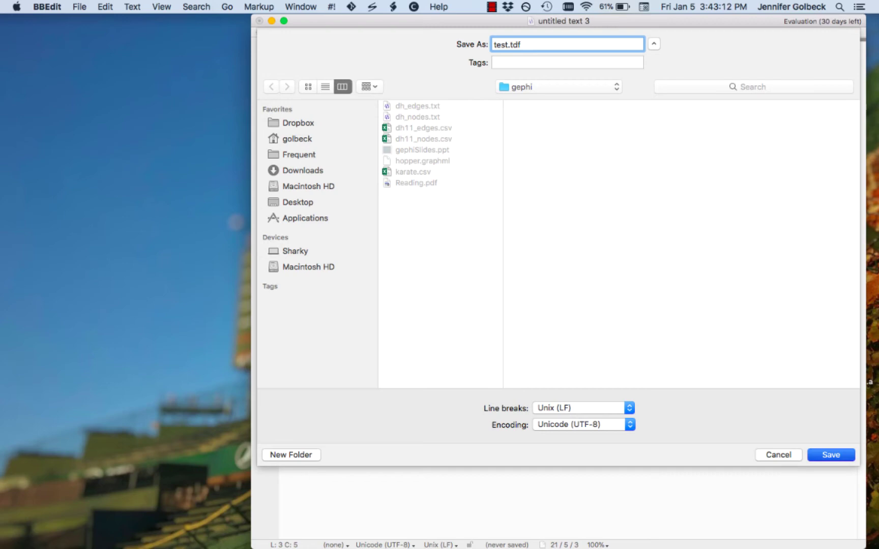
Launch Gephi from Spotlight.
key(super+space)
text(ge)
key(Return)
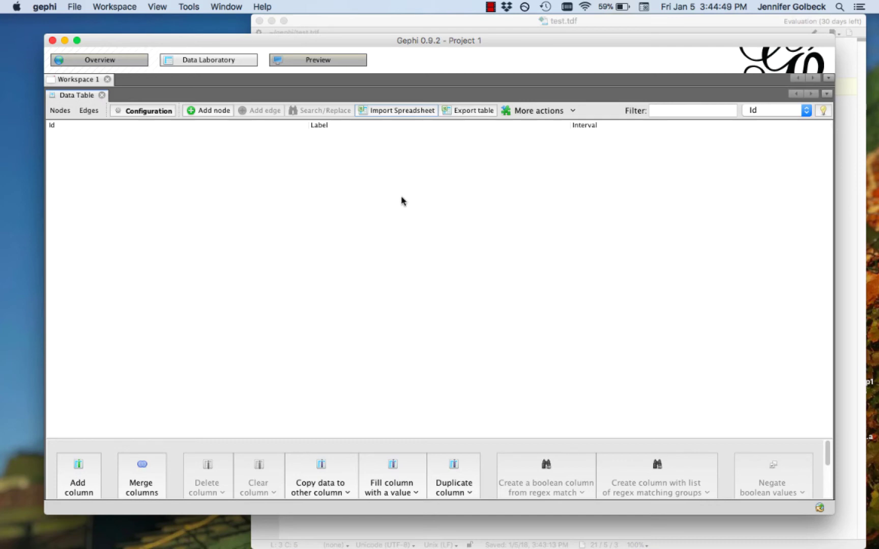
click(390, 111)
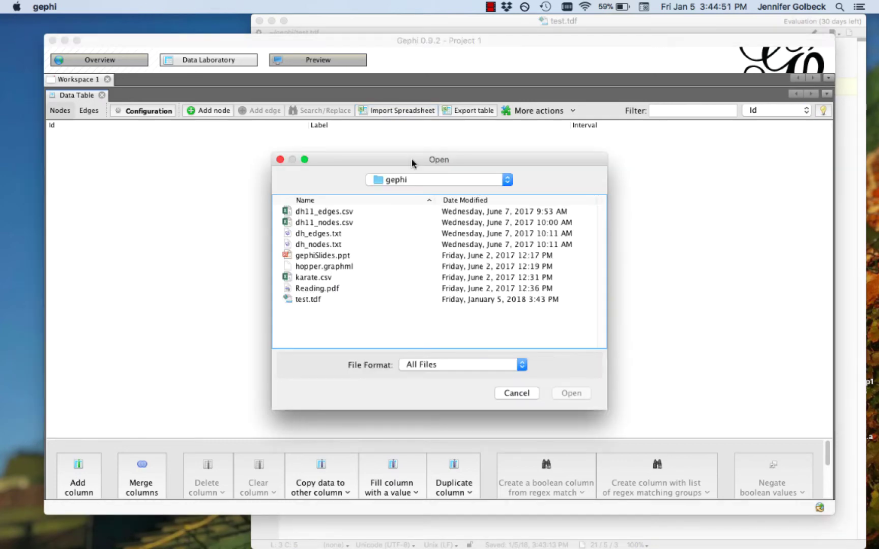
click(308, 300)
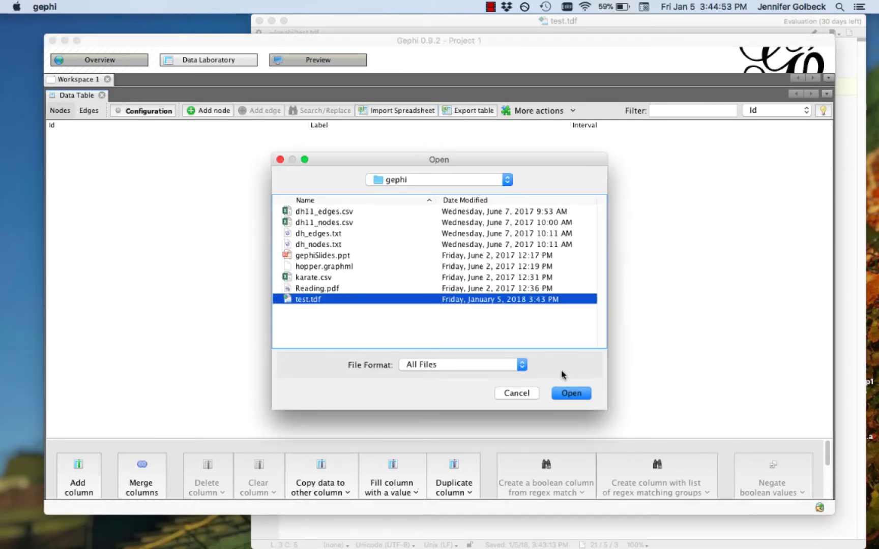
click(571, 393)
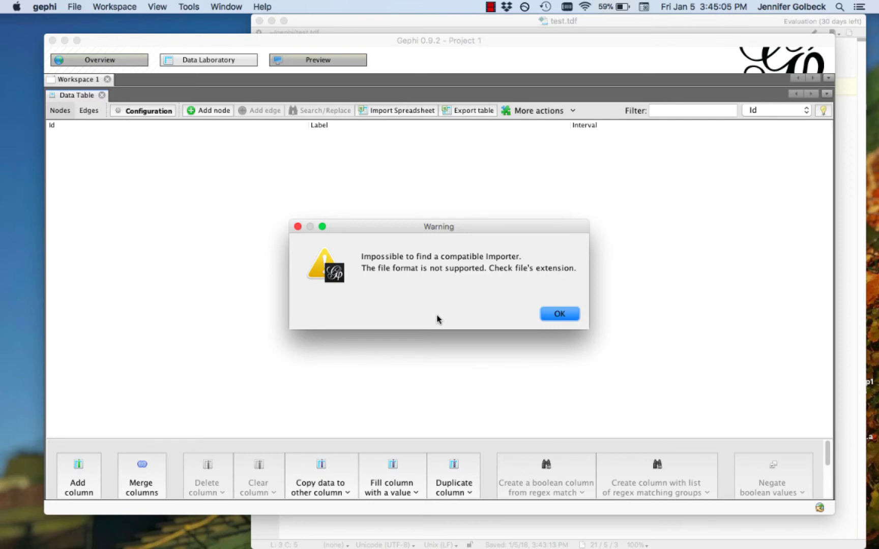
click(547, 322)
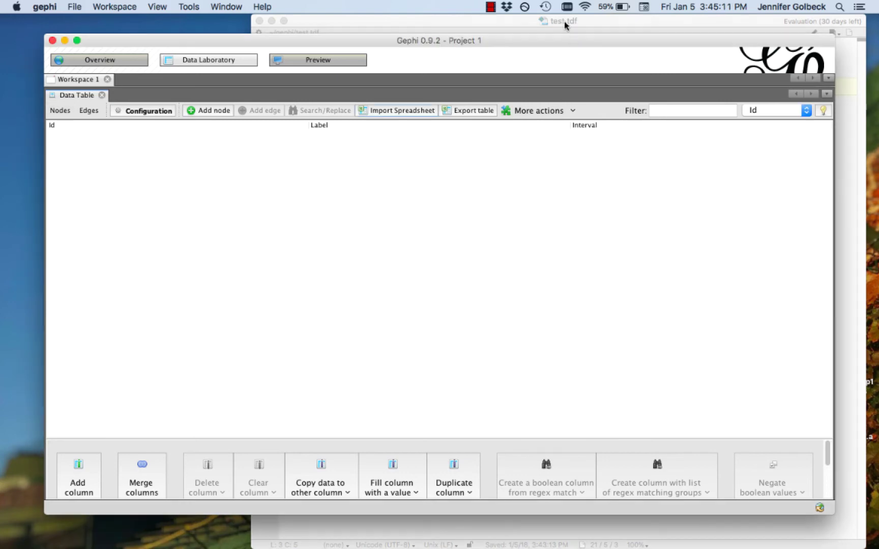
Save the BBEdit edge list as test.csv instead of .tdf, then return to Gephi.
click(564, 21)
click(80, 6)
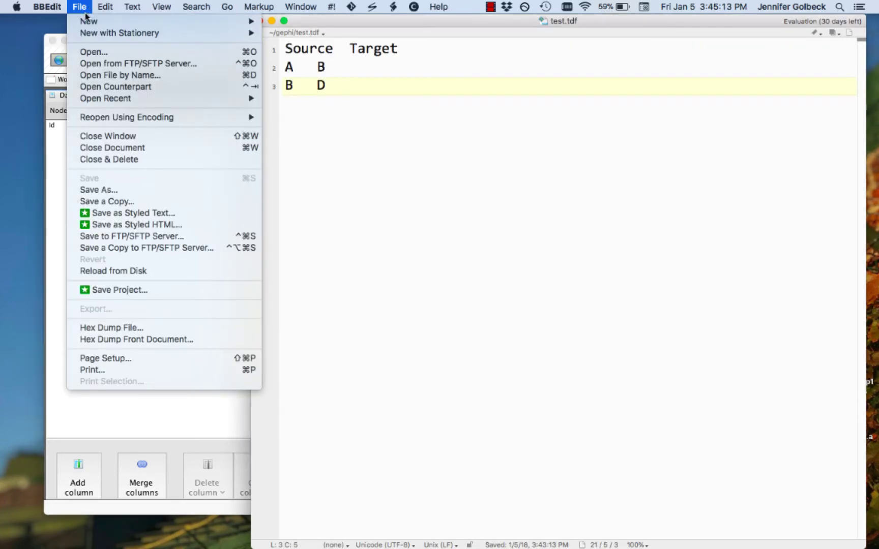
click(93, 192)
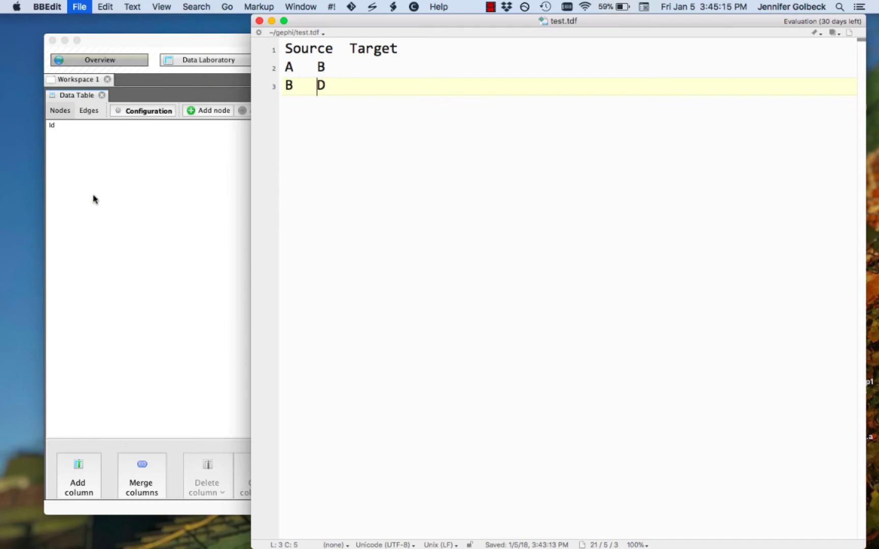
key(Right)
key(BackSpace)
key(BackSpace)
key(BackSpace)
text(csv)
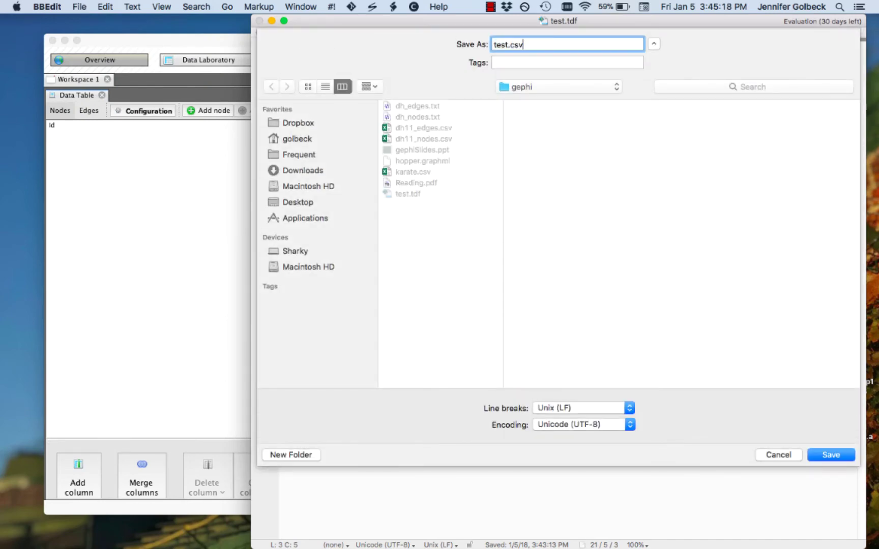
key(Return)
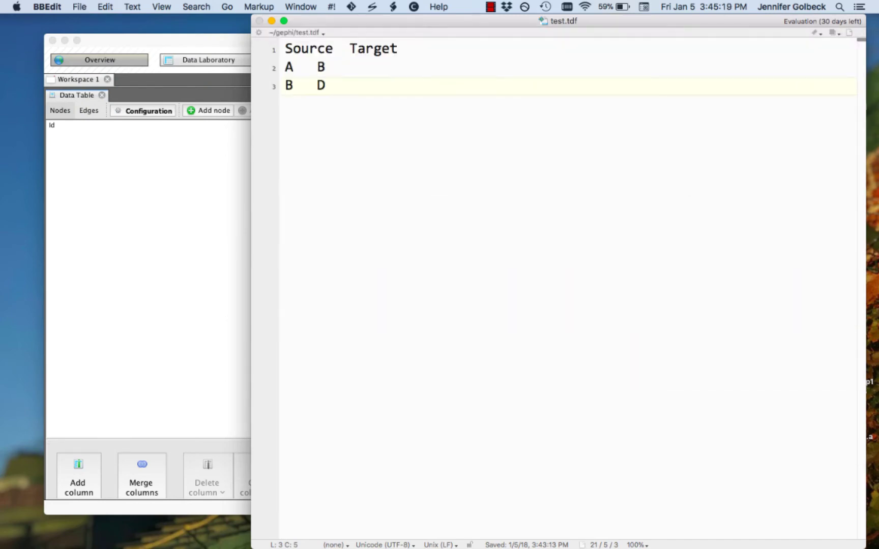
click(165, 224)
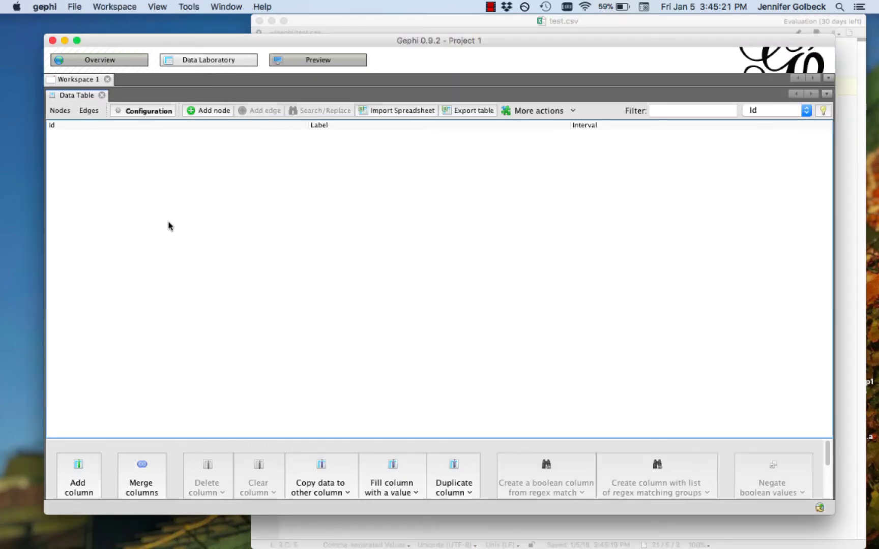
Import test.csv as an edges table into a new workspace and view edges A→B, B→D.
click(408, 113)
click(315, 302)
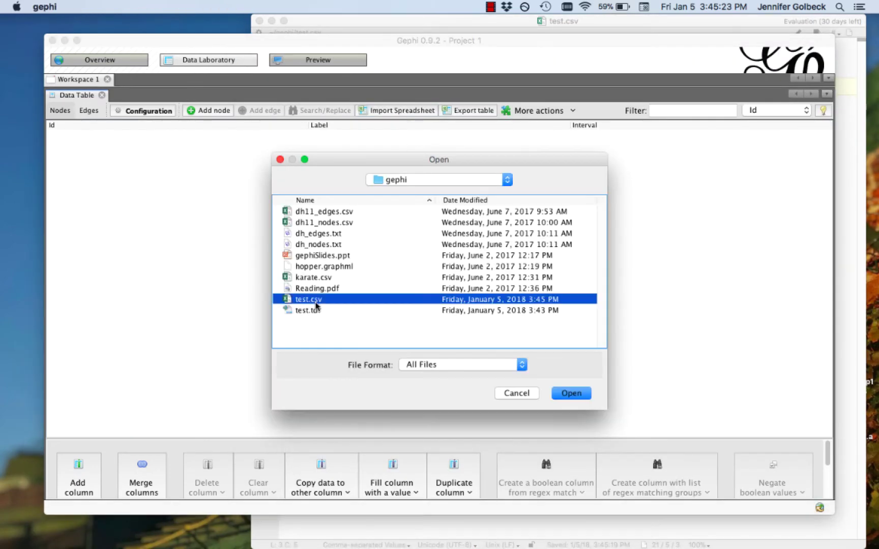
key(Return)
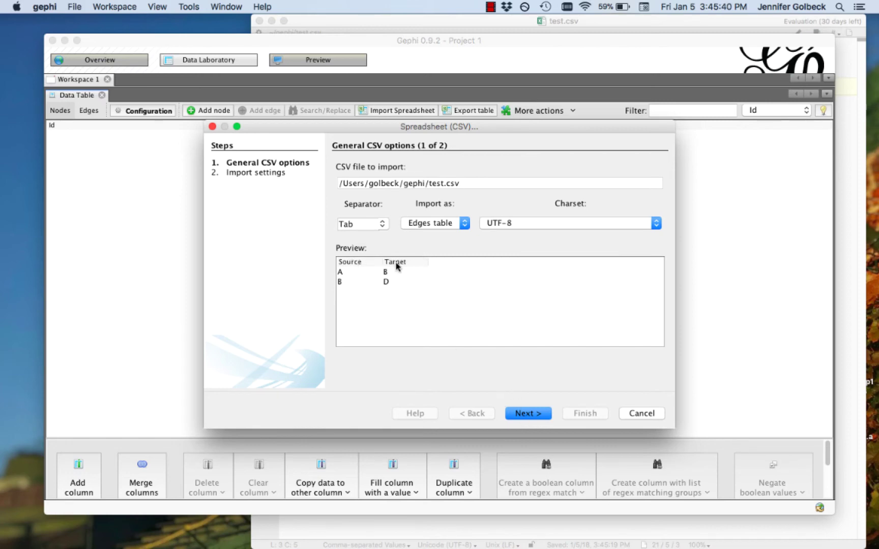
click(530, 413)
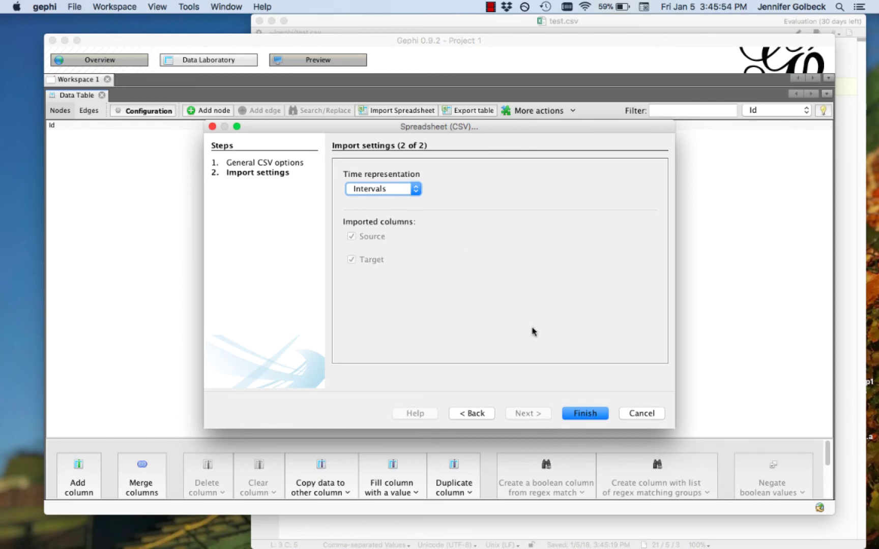
click(594, 414)
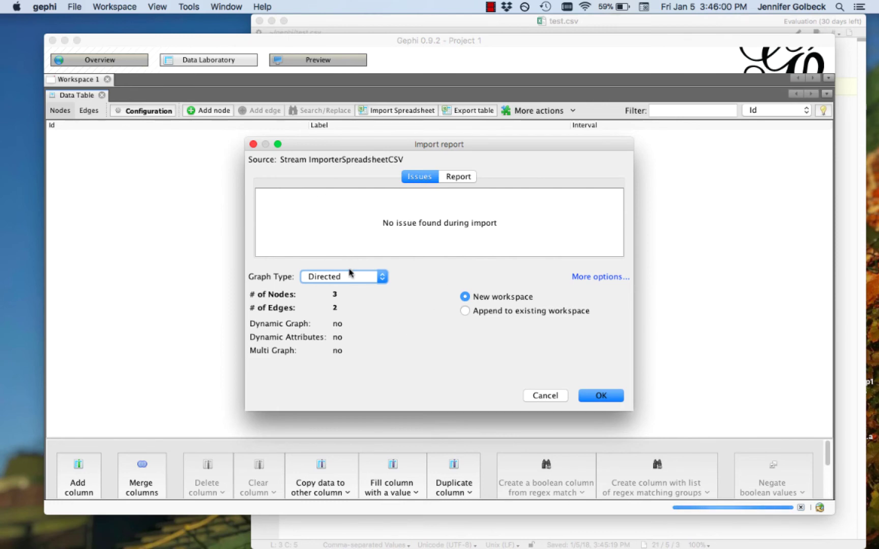
click(600, 392)
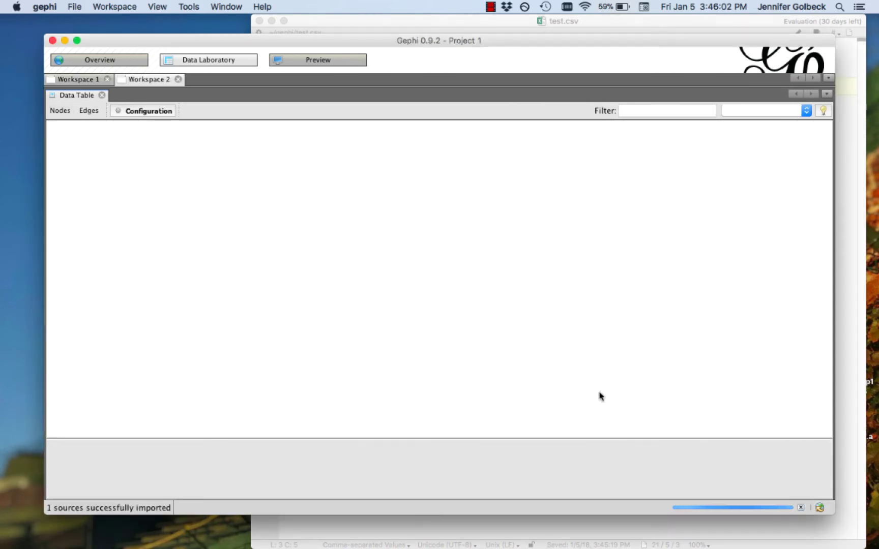
click(89, 111)
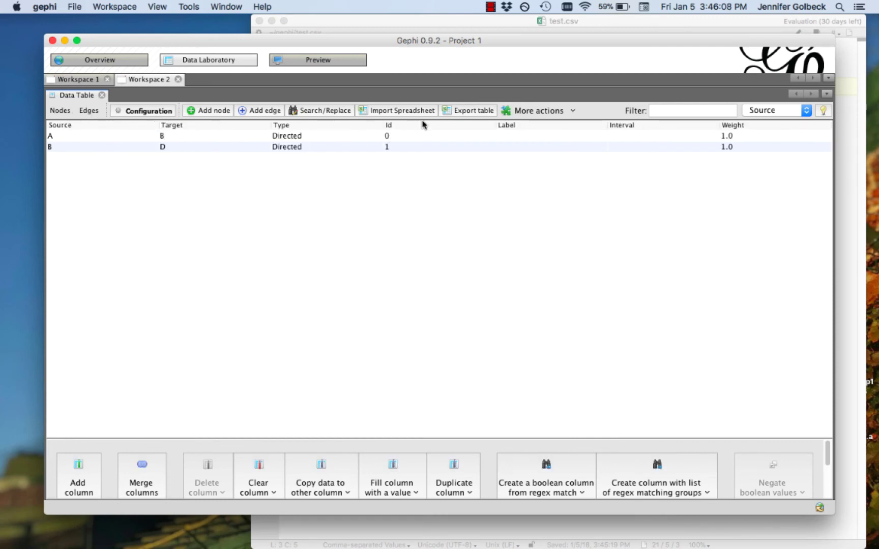
Delete the Source/Target header line from the BBEdit edge list.
key(super+Tab)
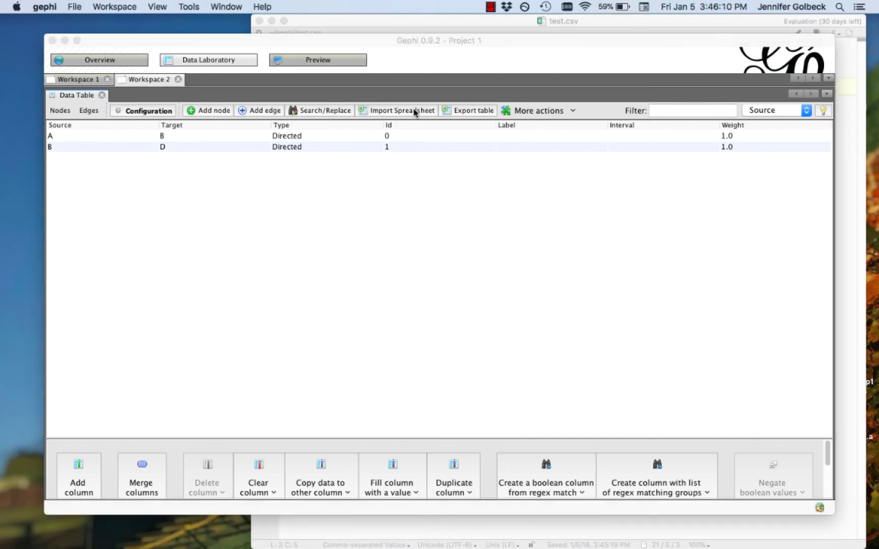
key(super+Up)
key(shift+Down)
key(BackSpace)
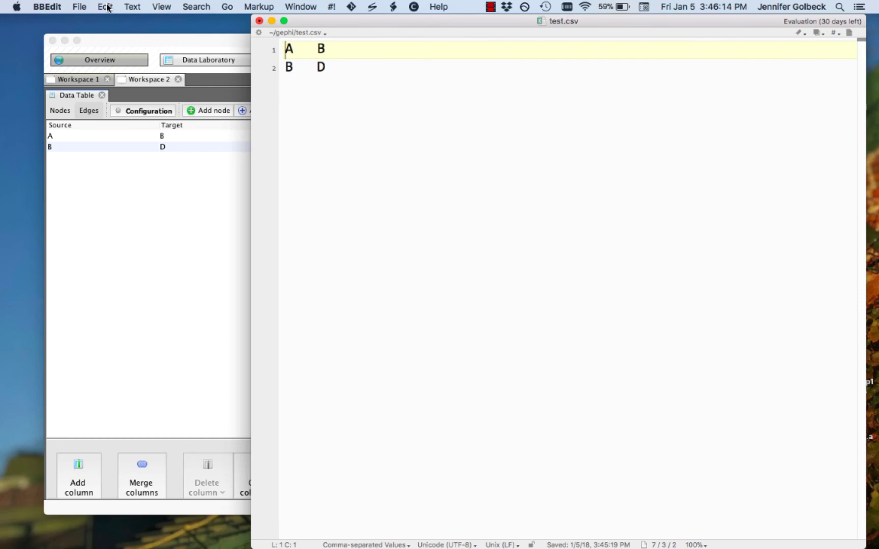
Save the two-line list as test2.csv and return to Gephi.
click(79, 4)
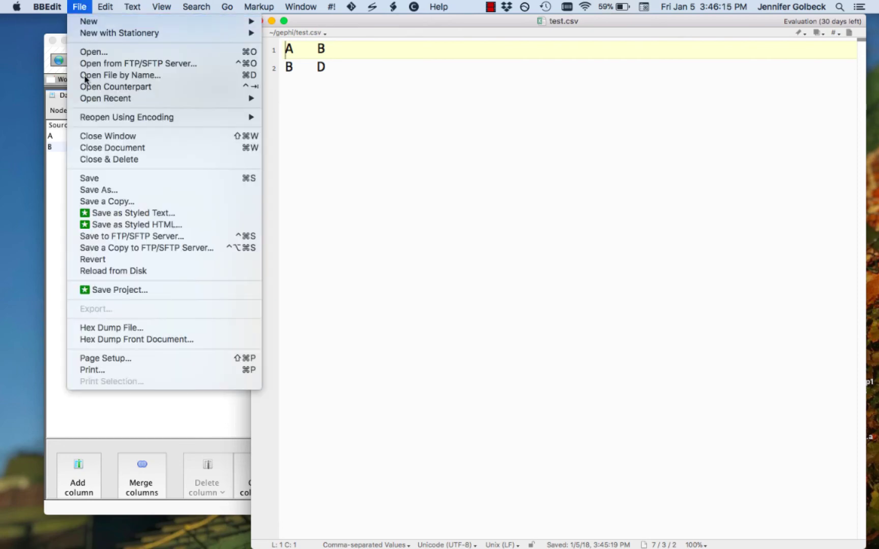
click(96, 190)
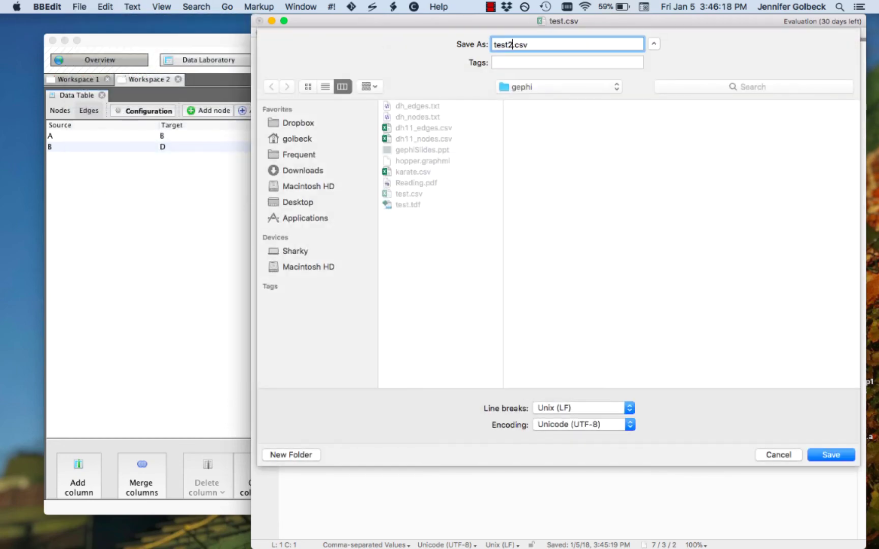
key(Return)
click(84, 217)
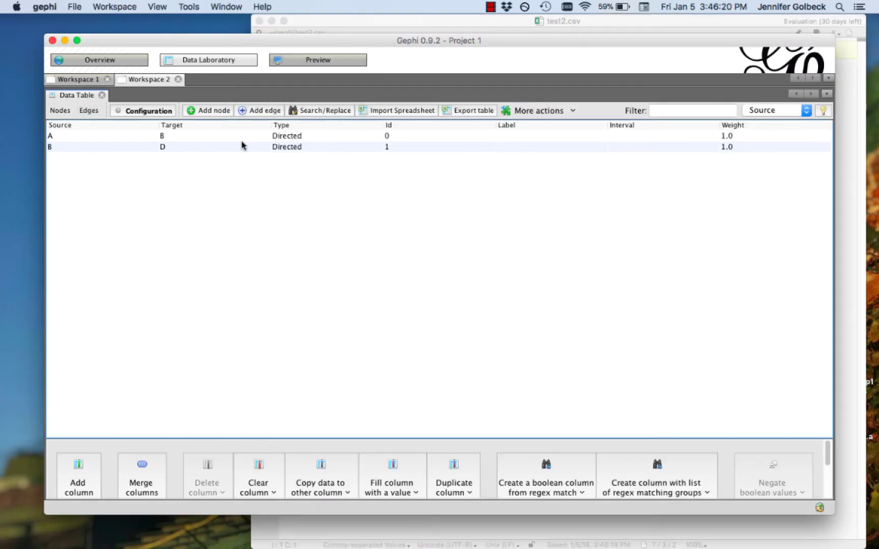
Import test2.csv as an adjacency list into a new workspace.
click(399, 111)
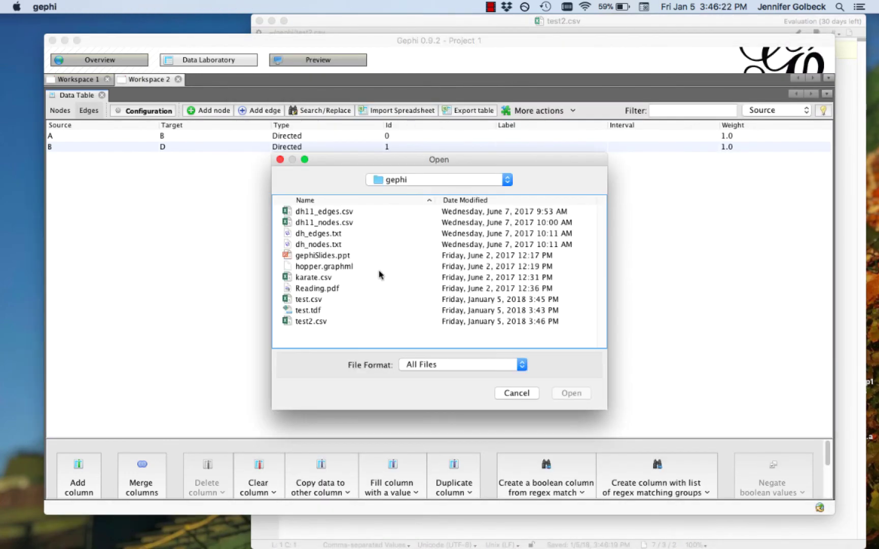
double_click(311, 322)
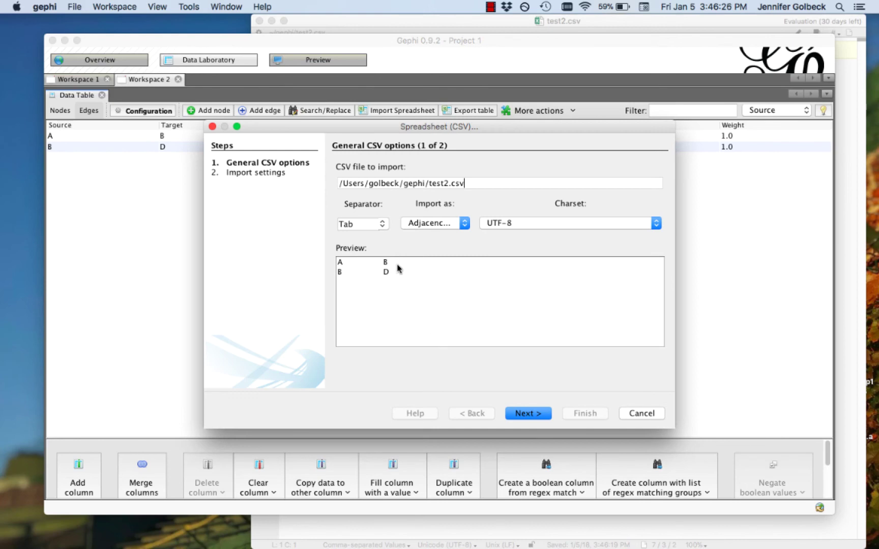
click(428, 223)
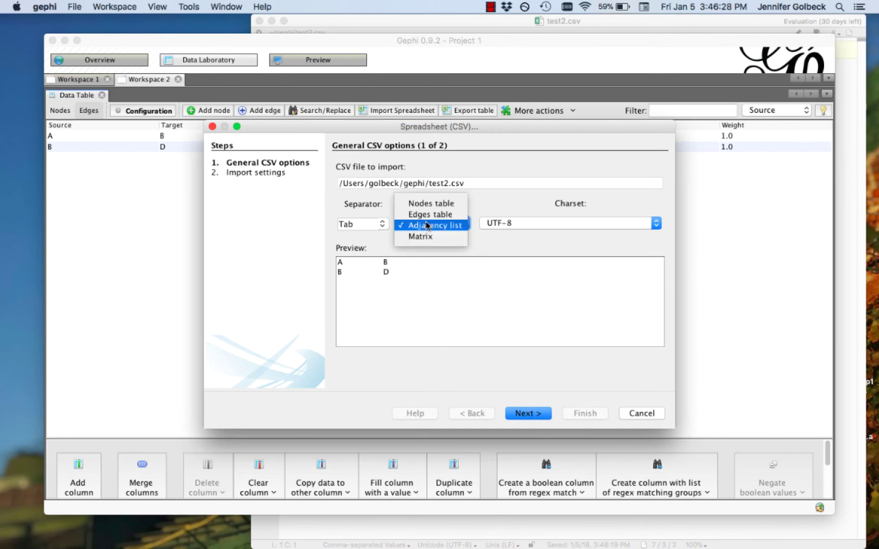
click(460, 227)
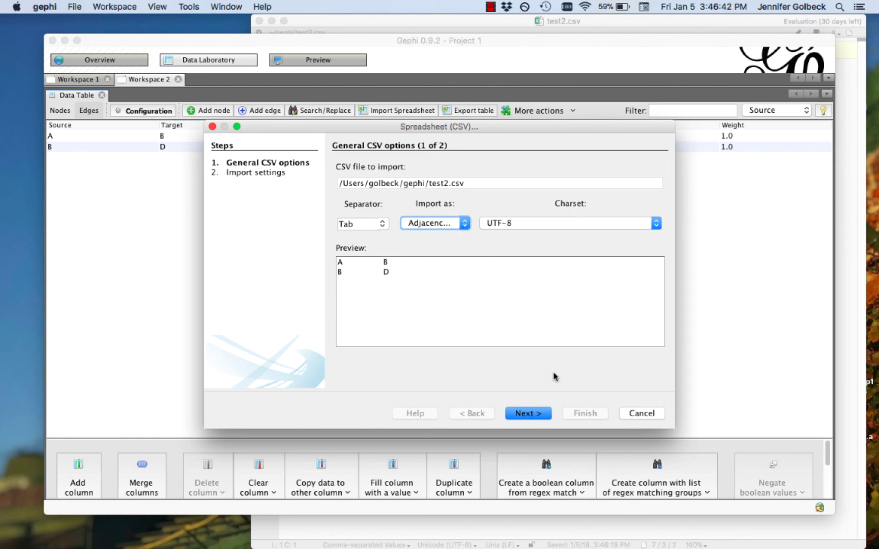
click(516, 413)
click(584, 414)
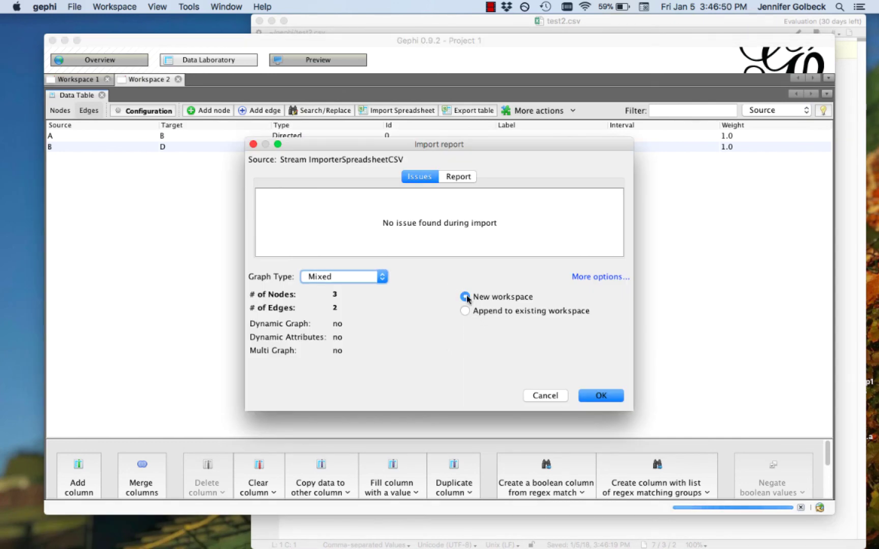
click(597, 397)
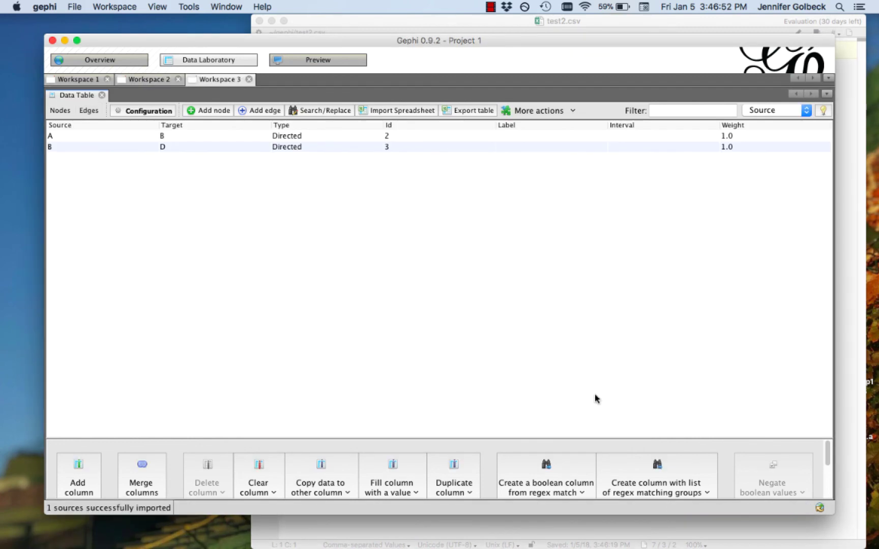